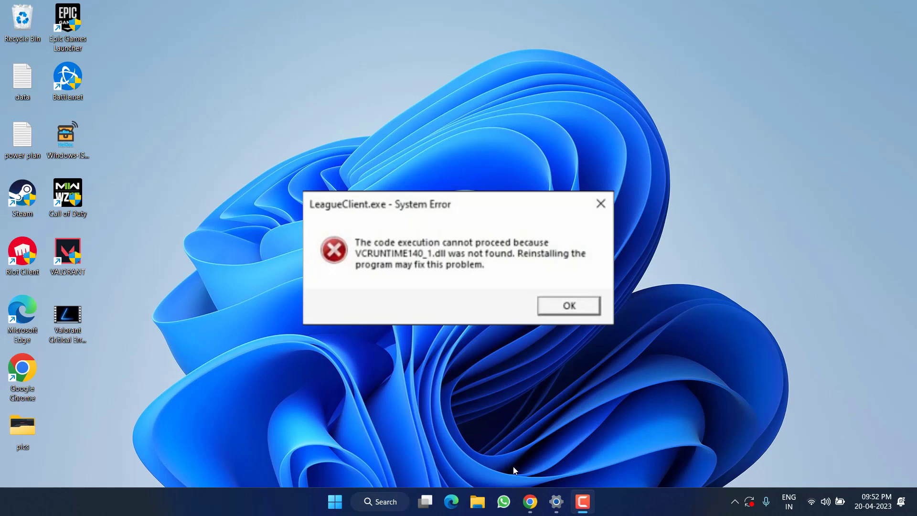
Switch to Chrome and download the 64-bit vcruntime140_1.dll version 14.27.29111.0 from DLL-files.com, saving the vcruntime140_1 zip to the Desktop.
click(529, 501)
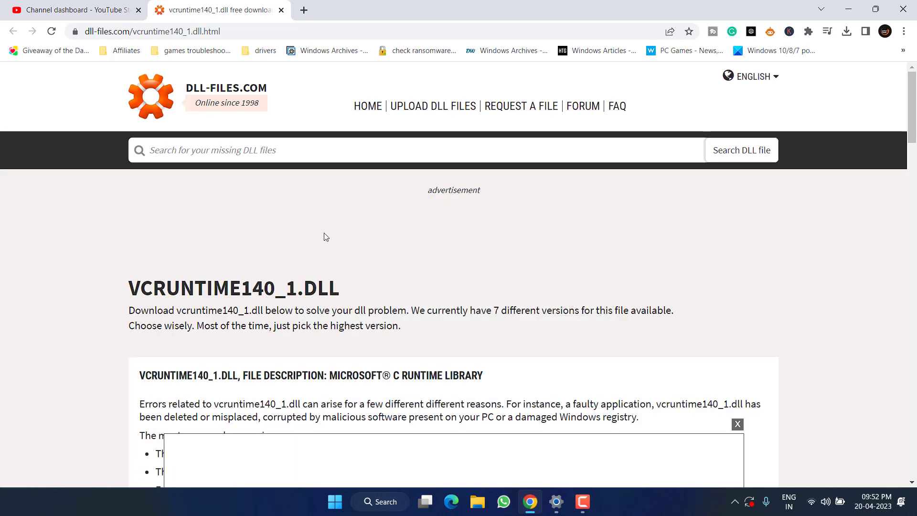
scroll(337, 266, down, 15)
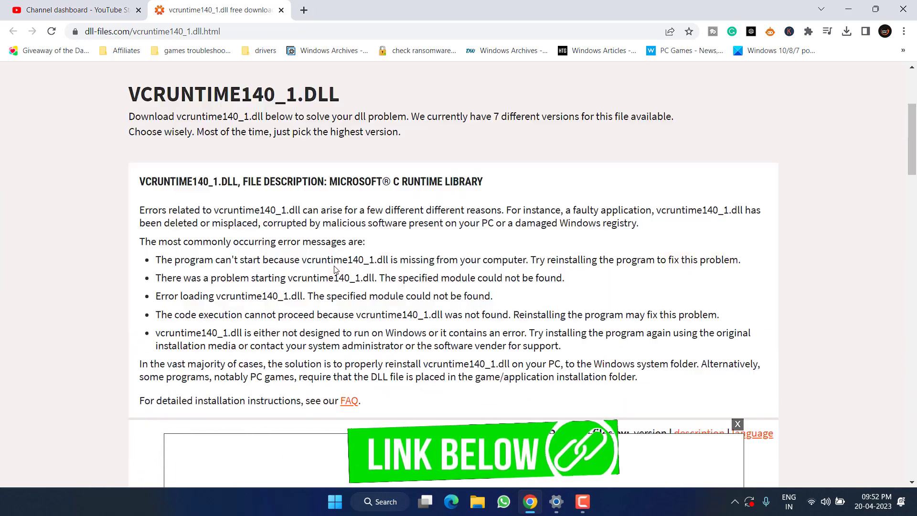
scroll(342, 268, up, 5)
scroll(348, 262, down, 2)
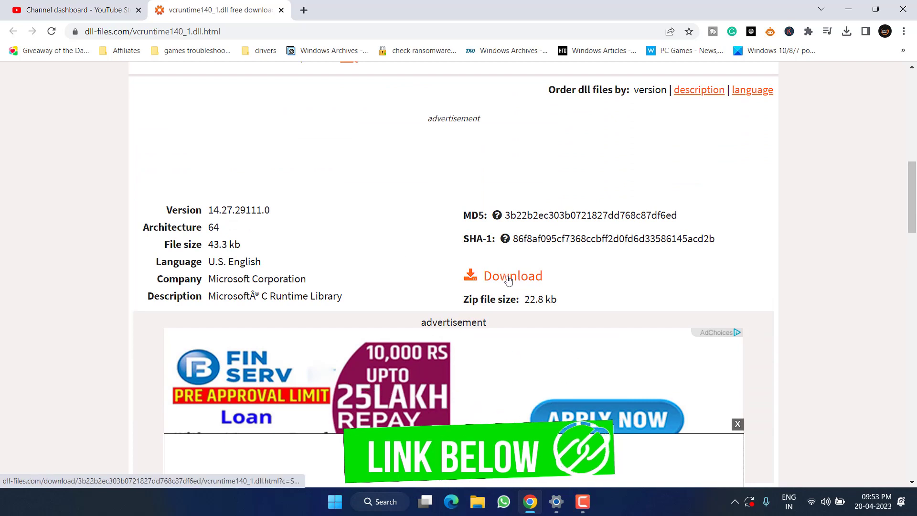
click(517, 280)
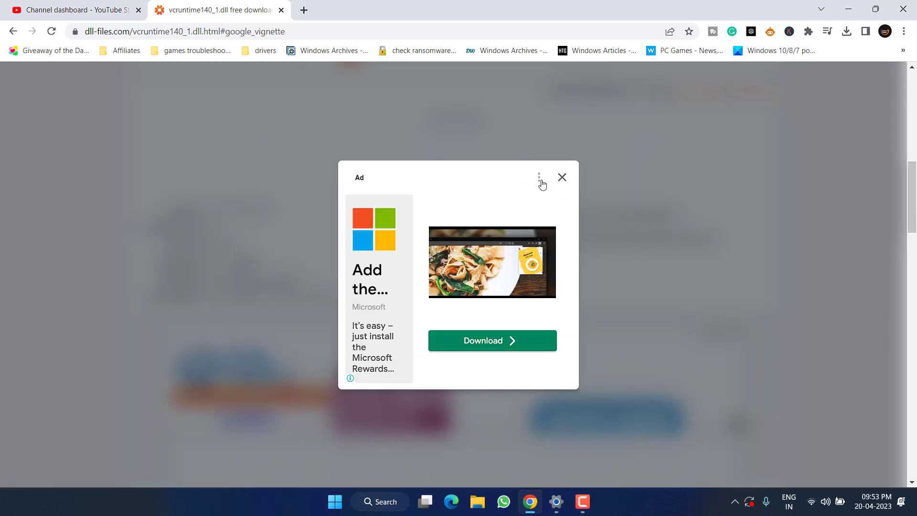
click(562, 177)
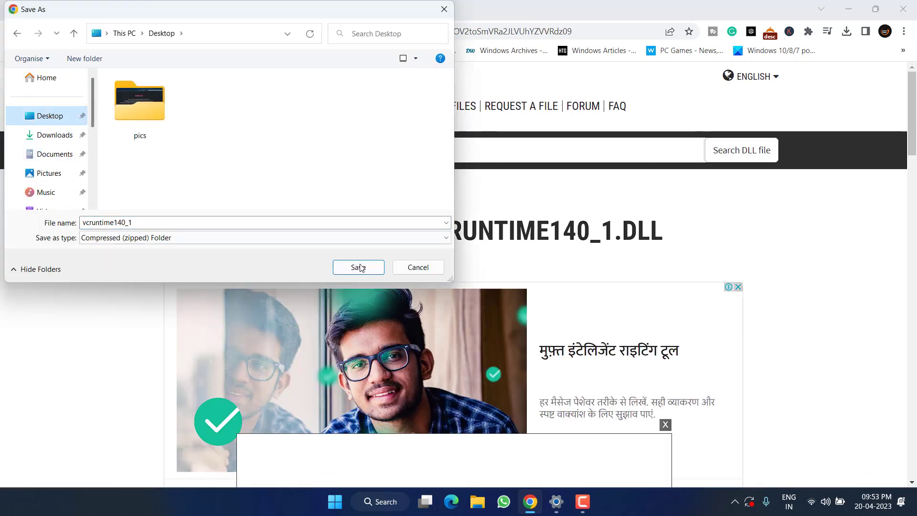
click(359, 268)
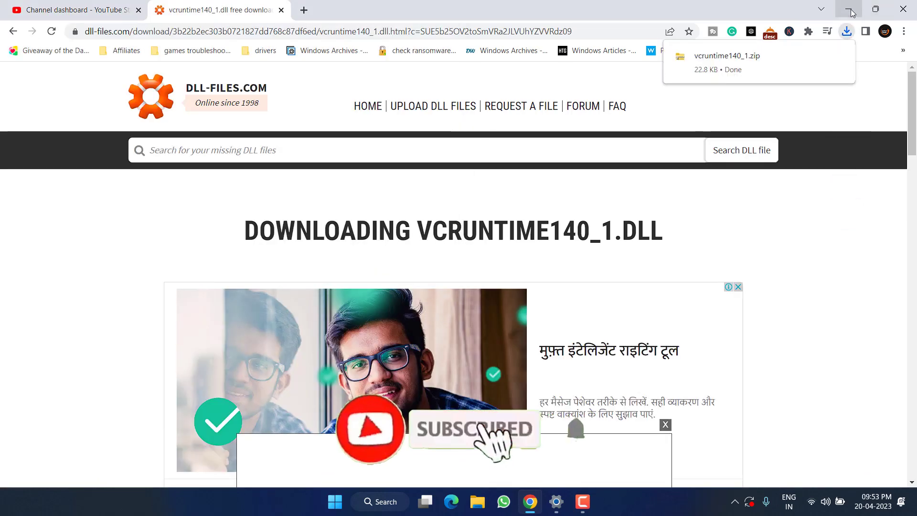
click(850, 10)
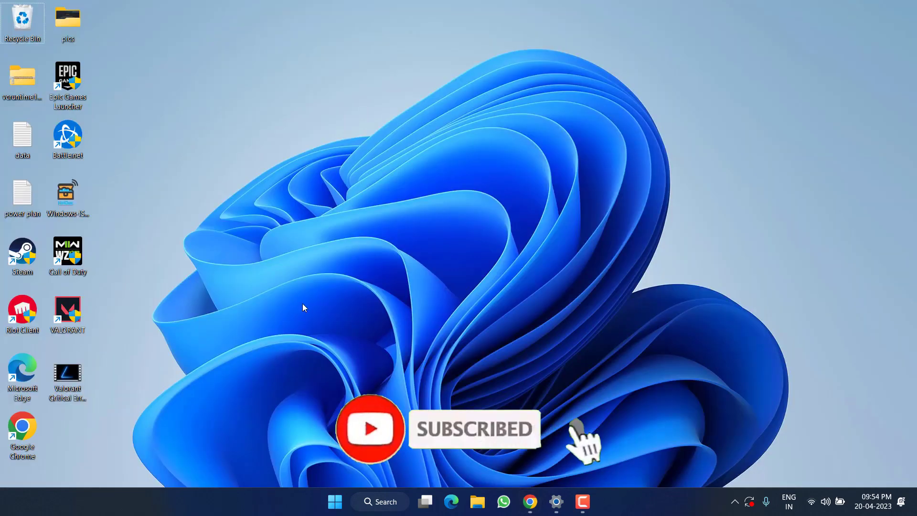
Extract vcruntime140_1.dll from the downloaded vcruntime140_1 archive onto the desktop and close the archive.
double_click(22, 79)
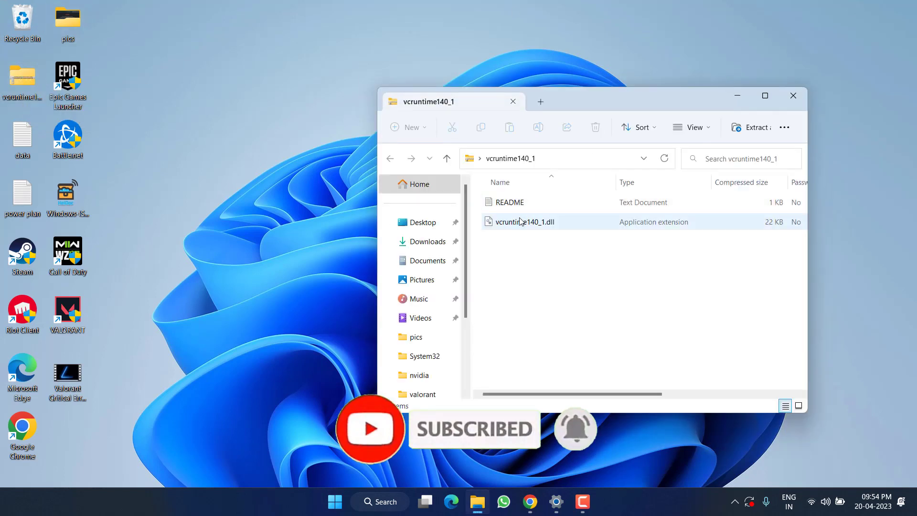
click(516, 222)
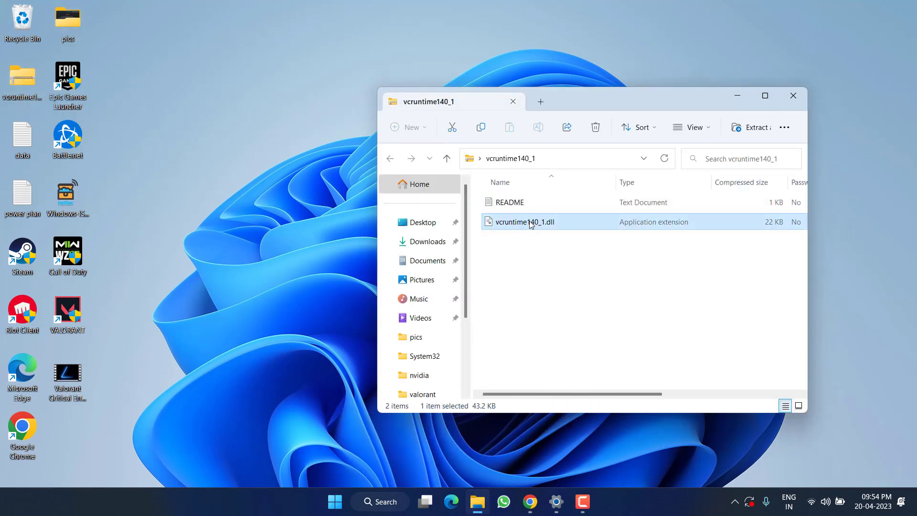
drag(552, 223, 288, 229)
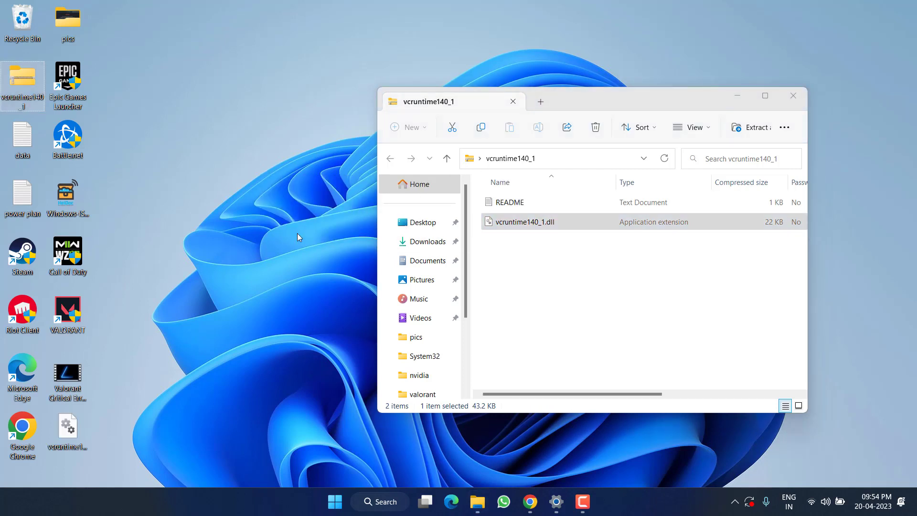
click(792, 96)
Copy vcruntime140_1.dll from the desktop and open the C:\Windows\SysWOW64 folder in File Explorer.
right_click(76, 423)
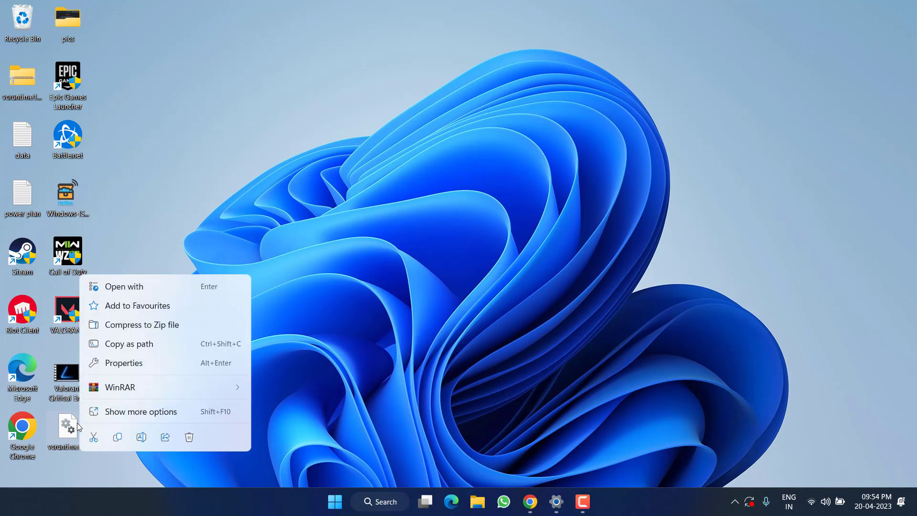
click(118, 437)
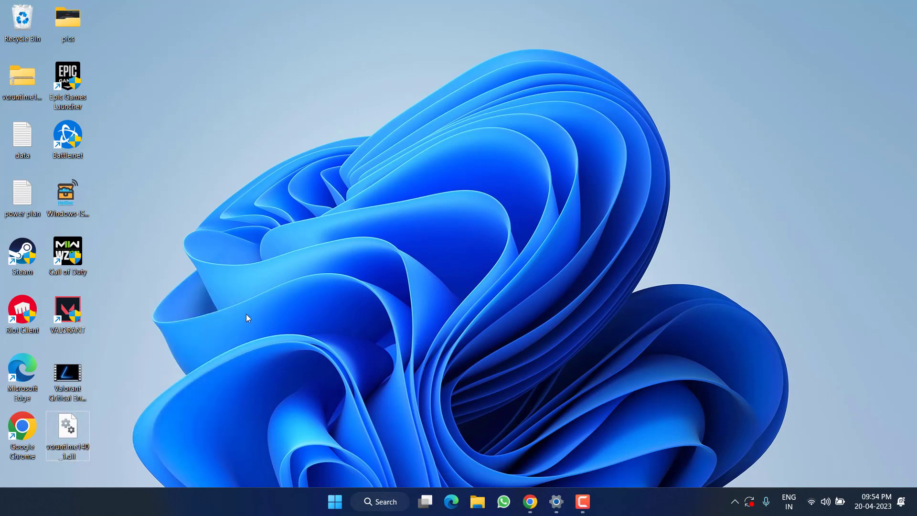
key(super+e)
double_click(628, 96)
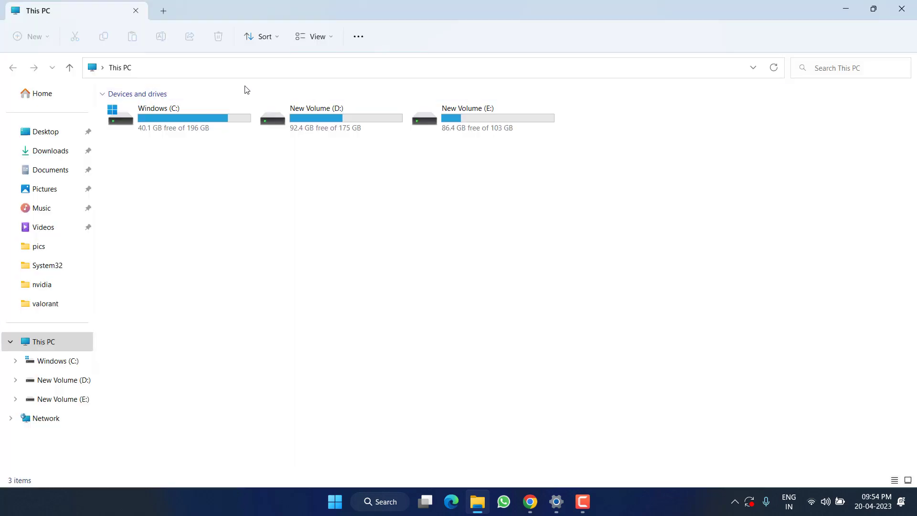
double_click(181, 117)
key(w)
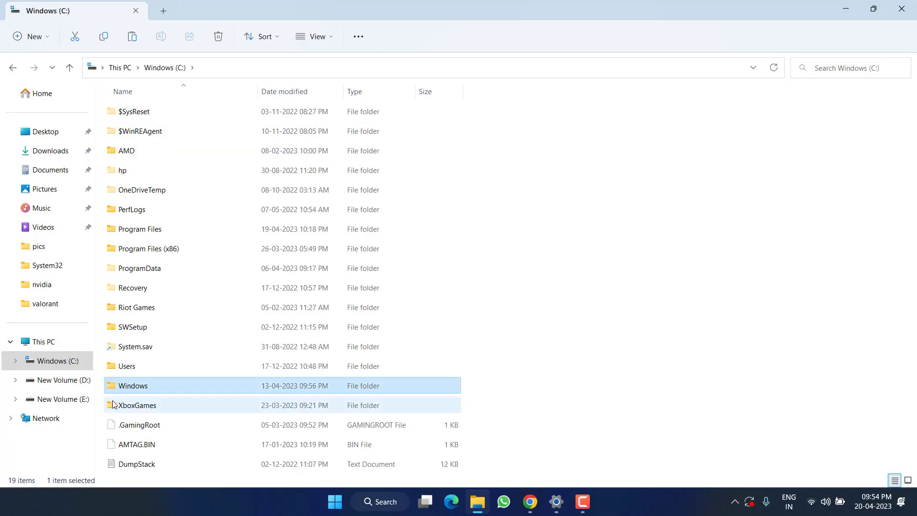
double_click(131, 389)
key(s)
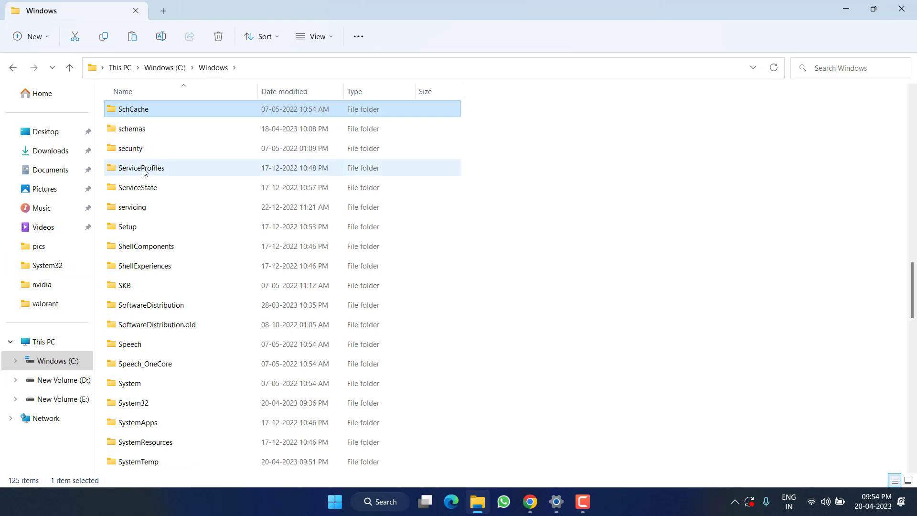
scroll(277, 336, down, 1)
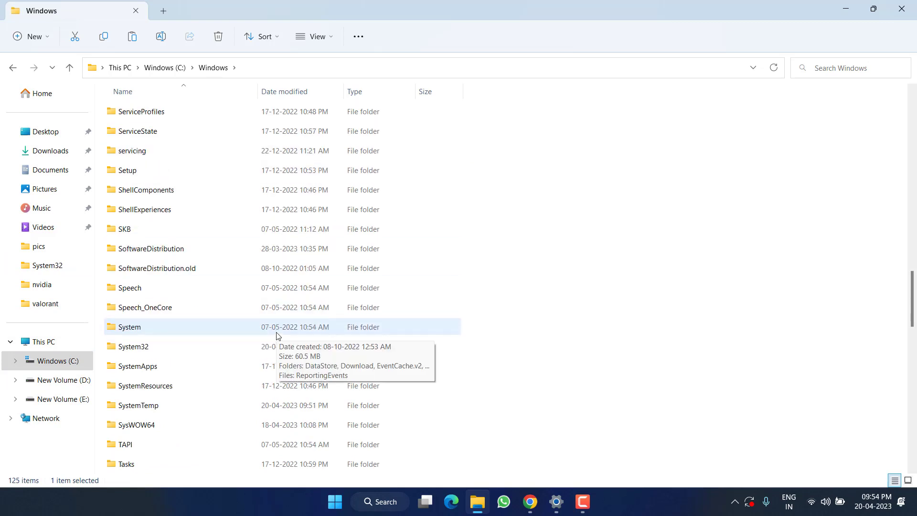
click(162, 426)
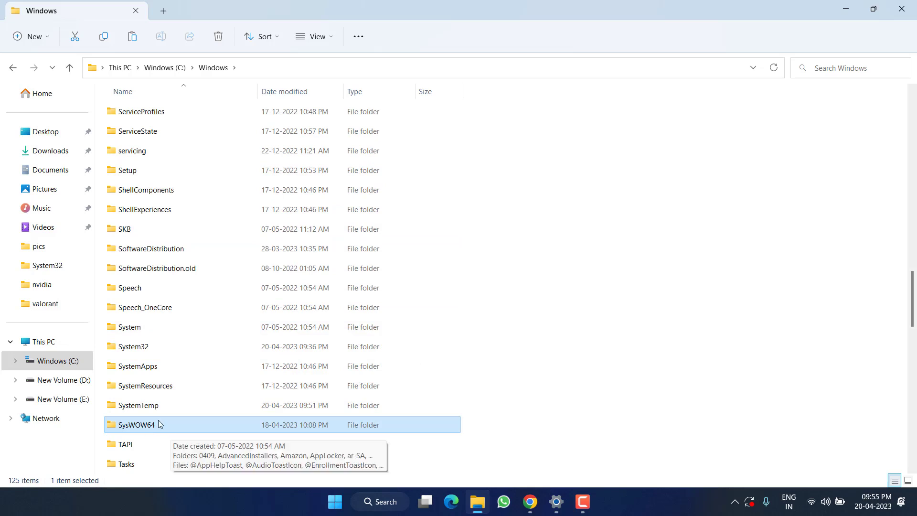
double_click(158, 423)
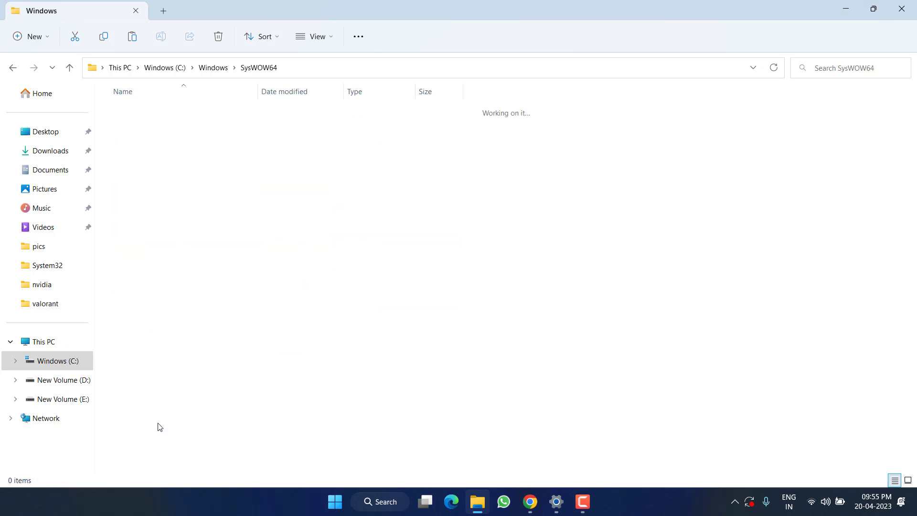
Paste the copied DLL into the SysWOW64 folder, granting administrator permission.
right_click(512, 176)
click(526, 195)
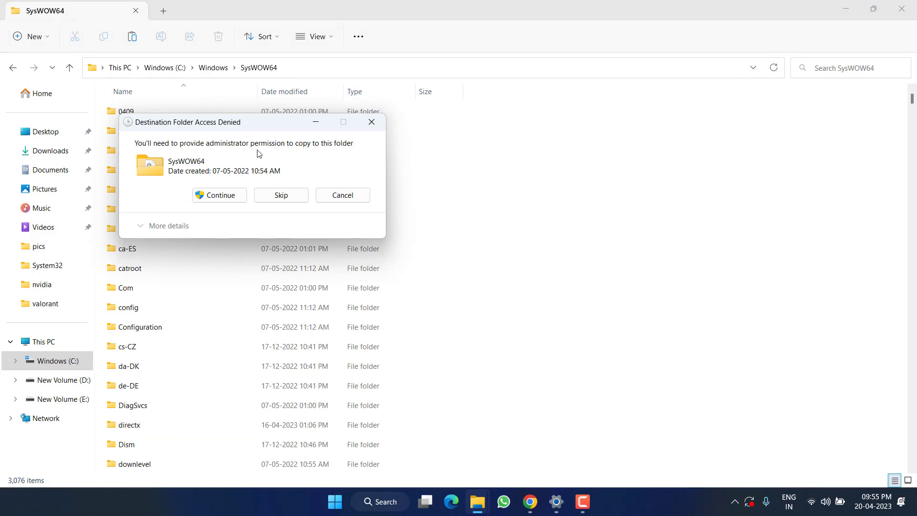
click(221, 195)
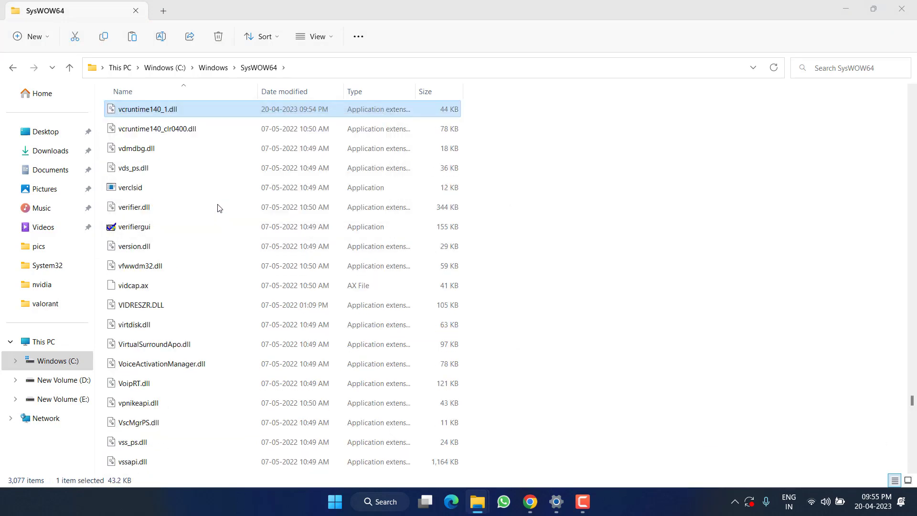
Paste the copied DLL into C:\Windows\System32, replacing the existing file with administrator permission, and close File Explorer.
click(212, 69)
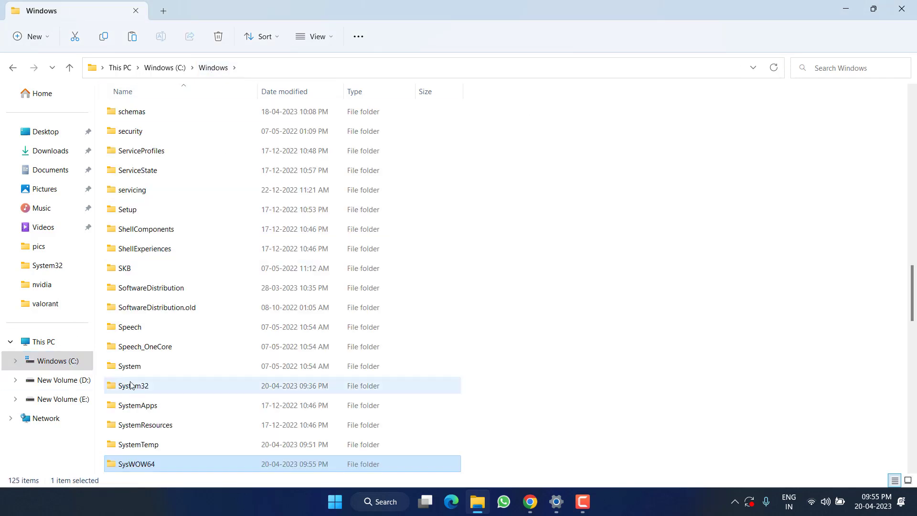
click(157, 386)
double_click(137, 390)
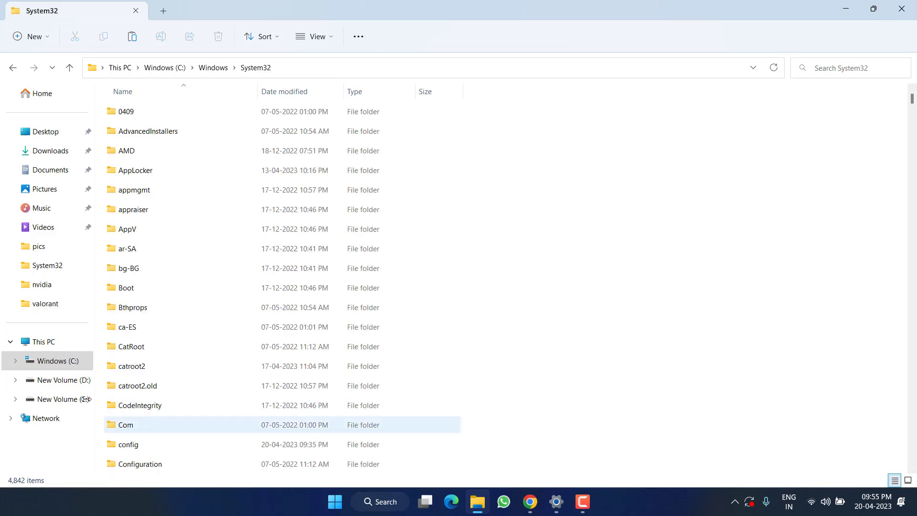
right_click(525, 183)
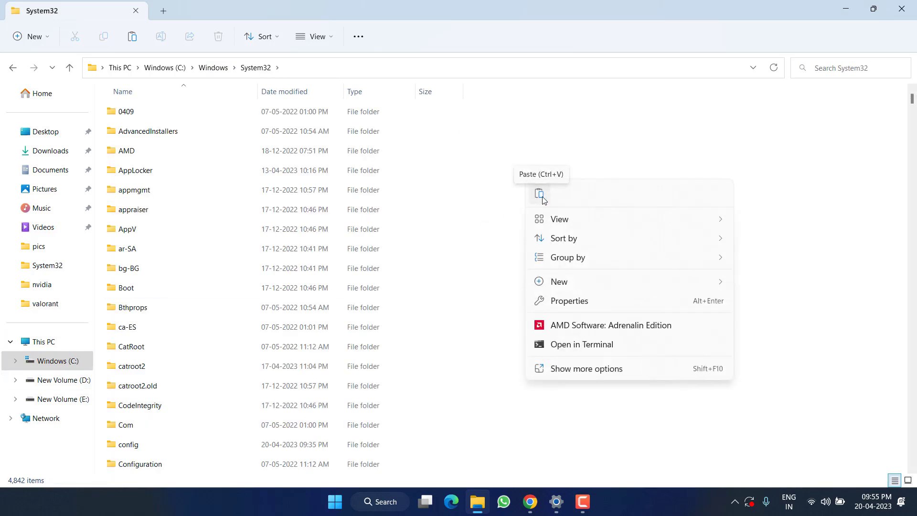
click(537, 192)
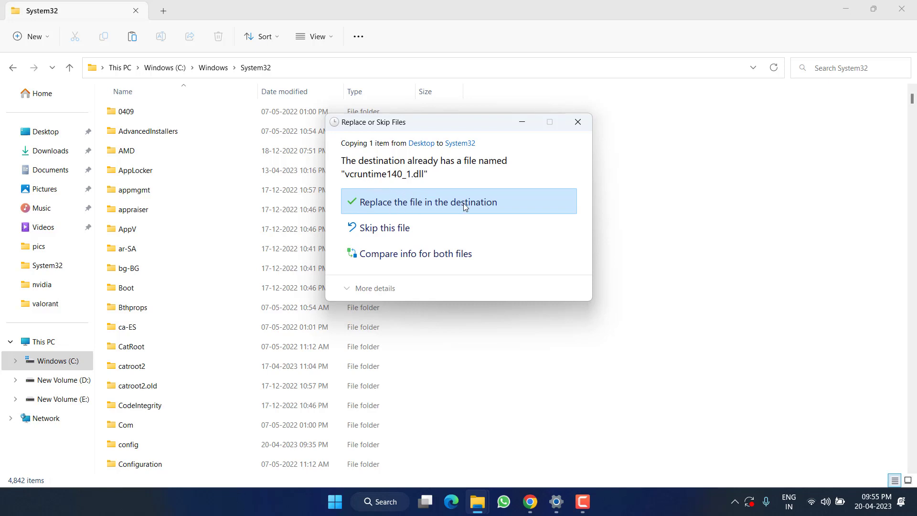
click(413, 203)
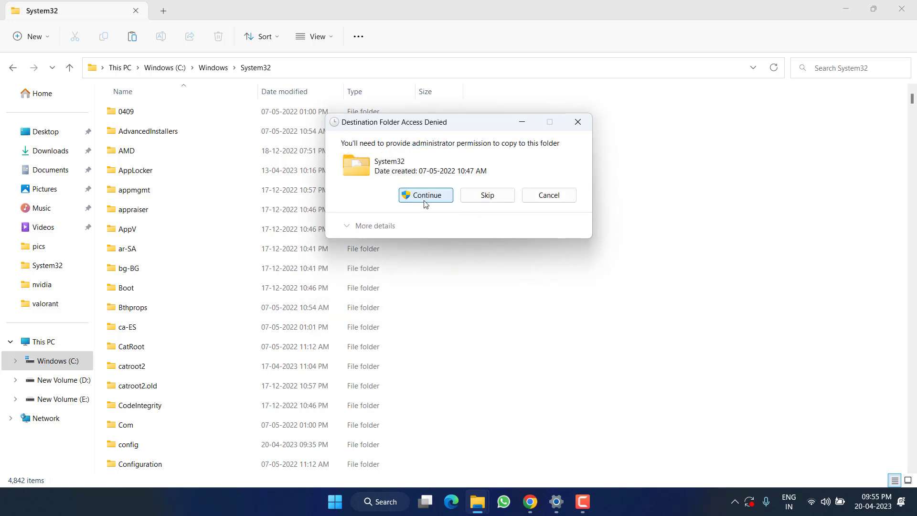
click(424, 200)
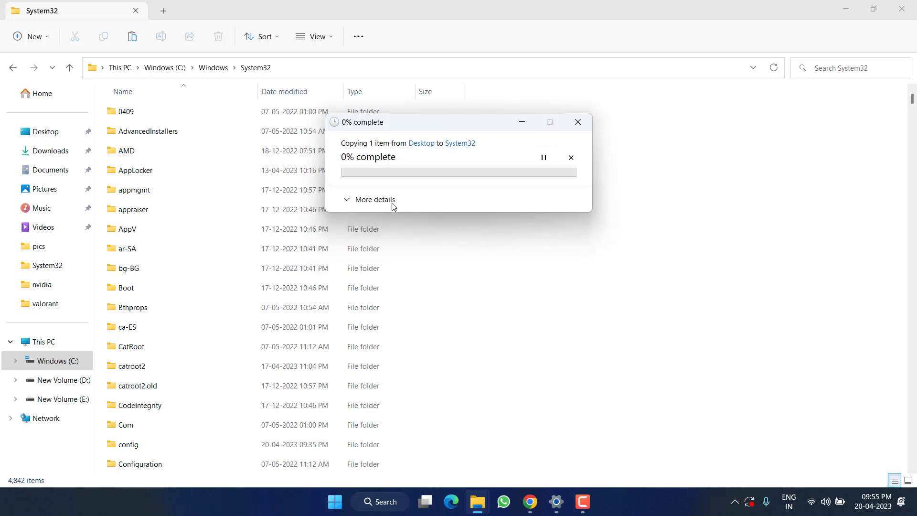
click(902, 9)
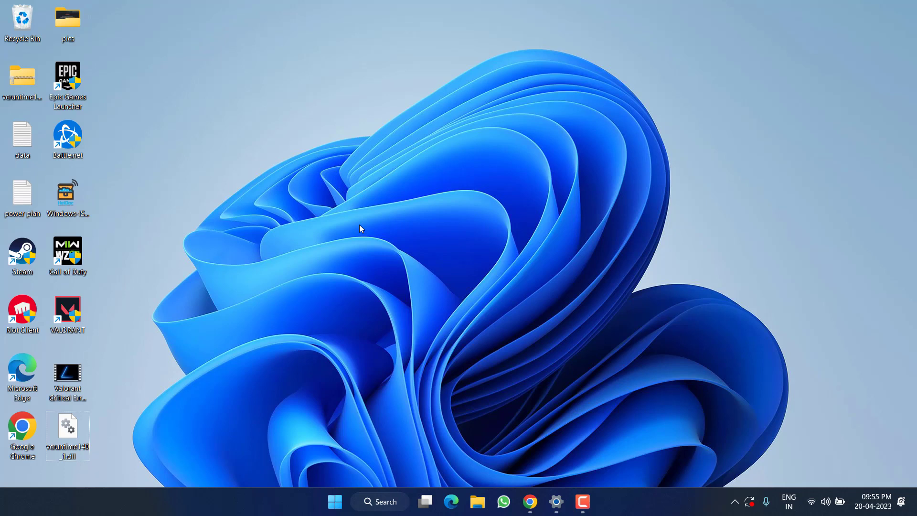
Open Programs and Features by running appwiz.cpl from the Run dialog.
right_click(343, 497)
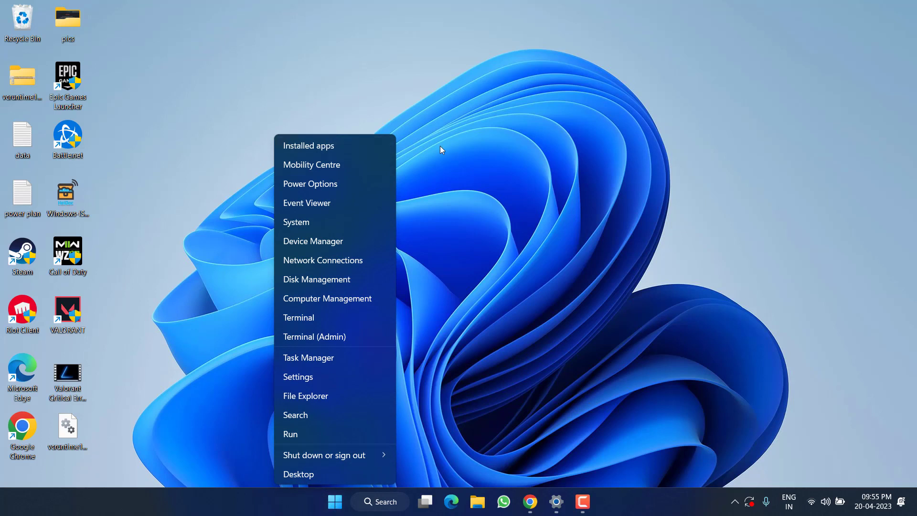
click(305, 435)
text(app)
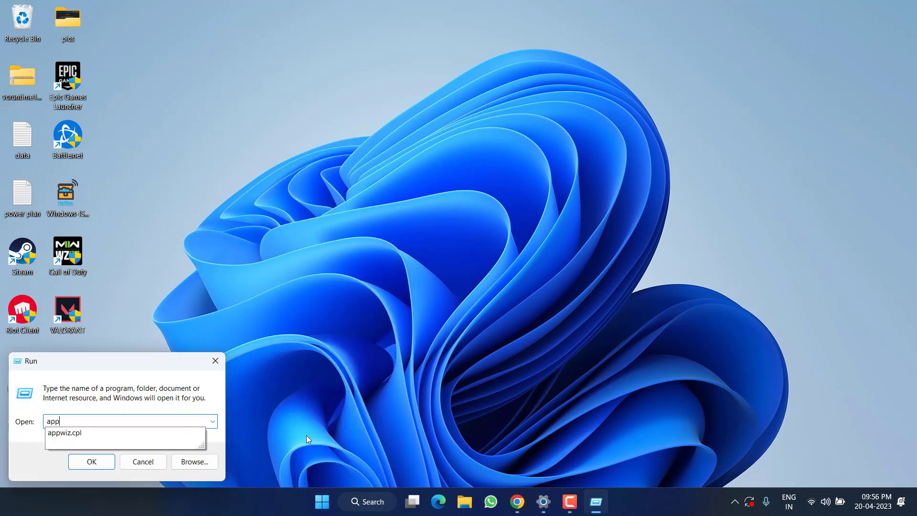
key(Down)
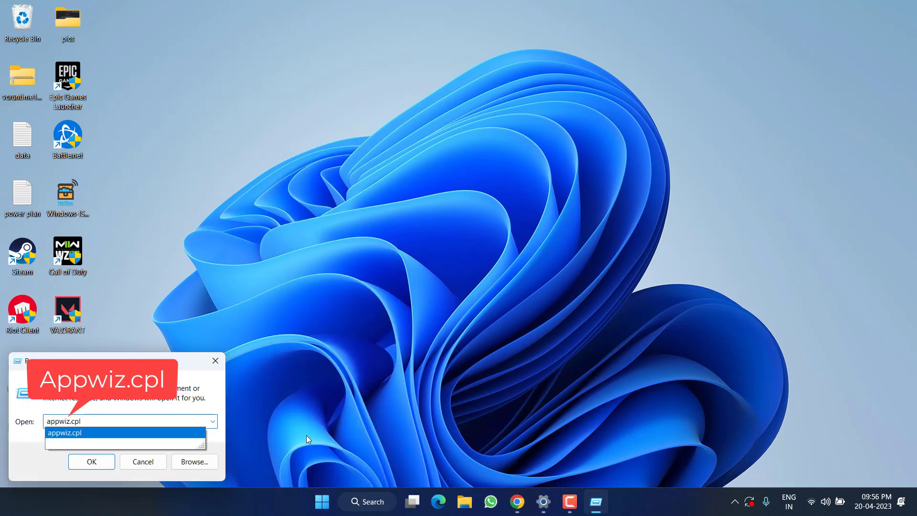
key(Return)
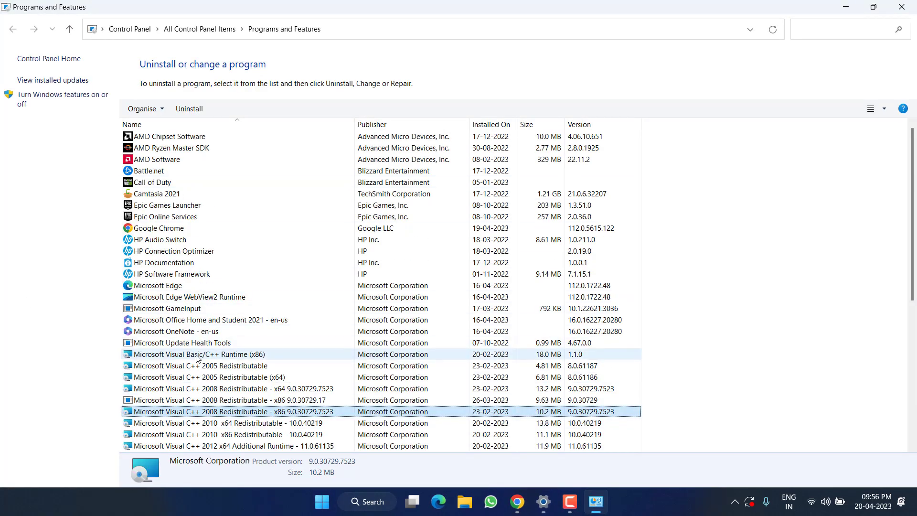
Look through the installed Microsoft Visual C++ redistributables and runtimes, from the 2005 entries to the 2022 X86 Minimum Runtime.
scroll(182, 338, down, 8)
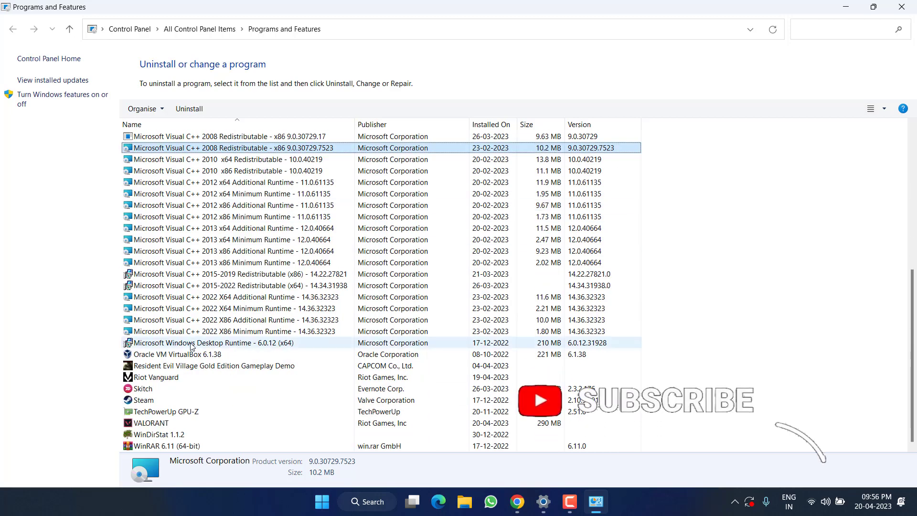
click(208, 309)
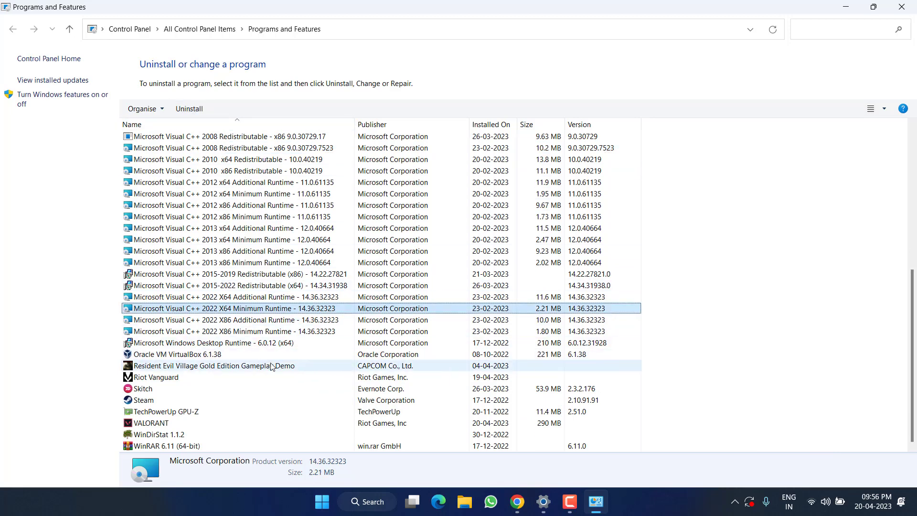
scroll(271, 366, up, 2)
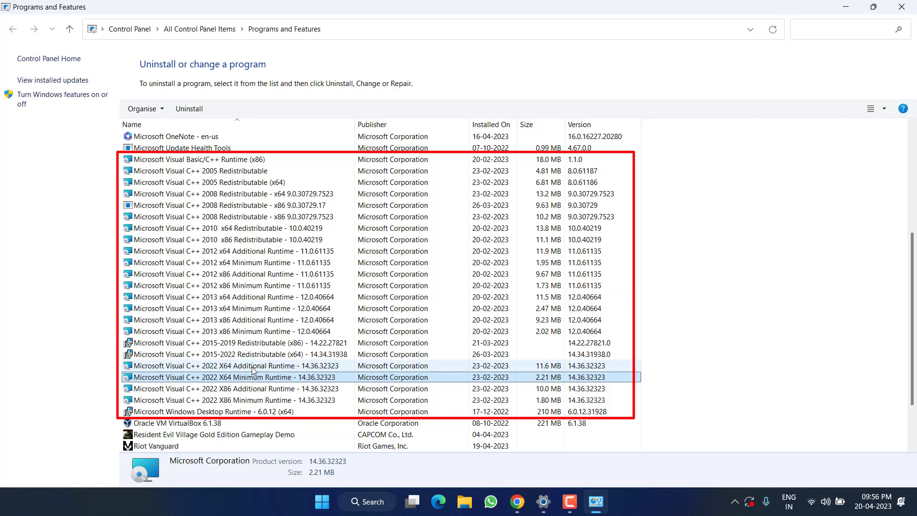
click(244, 403)
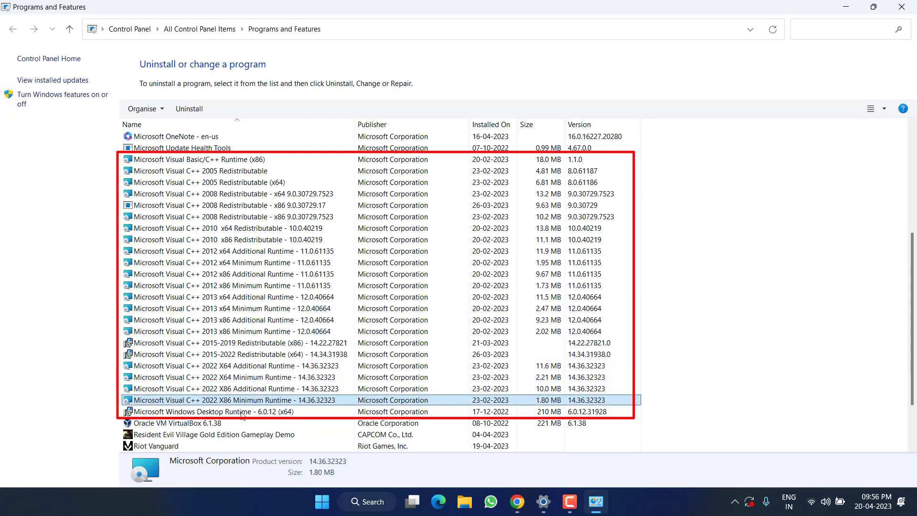
Uninstall the Microsoft Visual C++ 2022 X86 Minimum Runtime and the Microsoft Visual C++ 2015-2022 Redistributable (x64), closing the setup and programs windows.
click(190, 108)
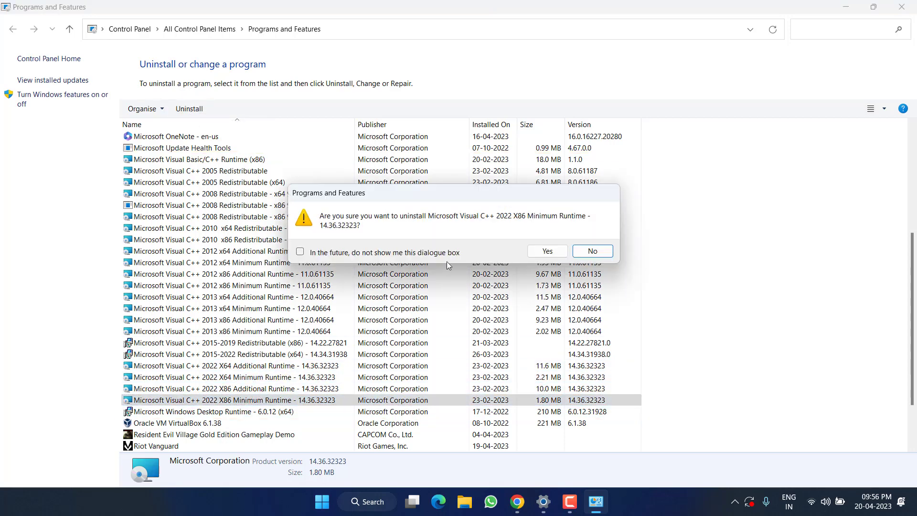
click(547, 251)
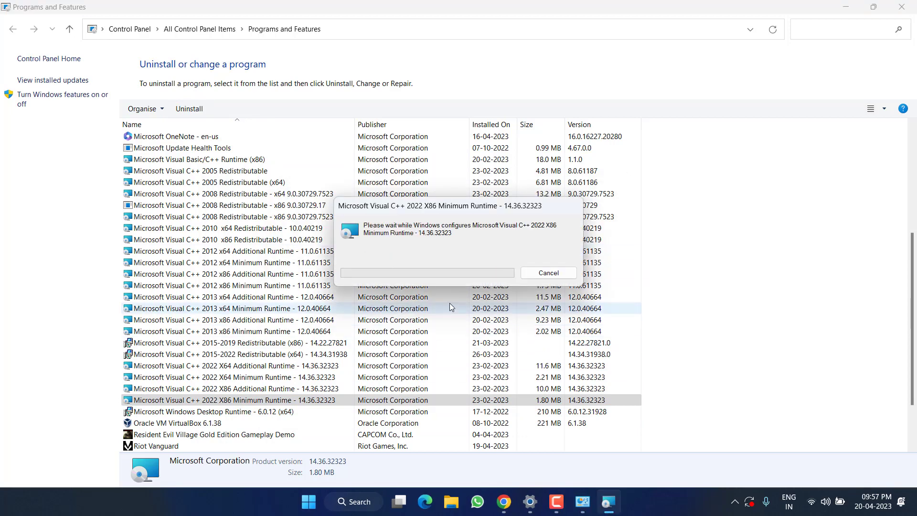
click(128, 354)
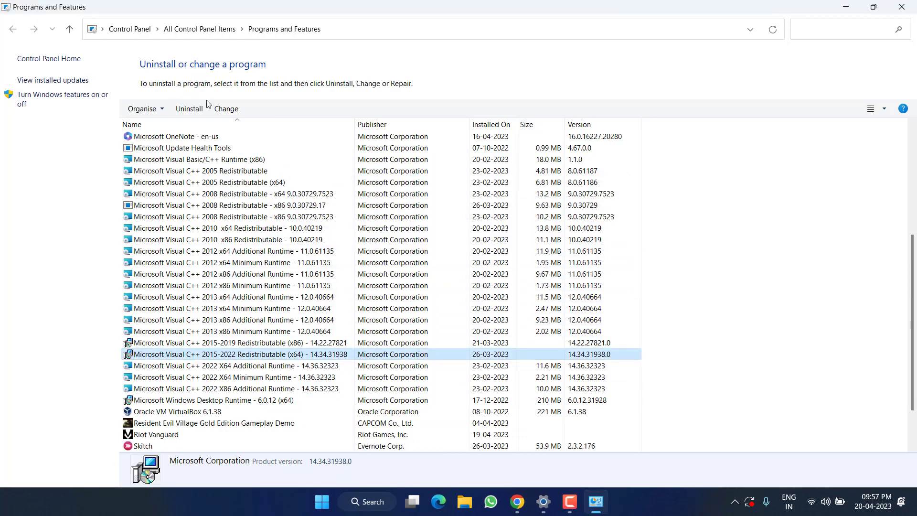
click(190, 108)
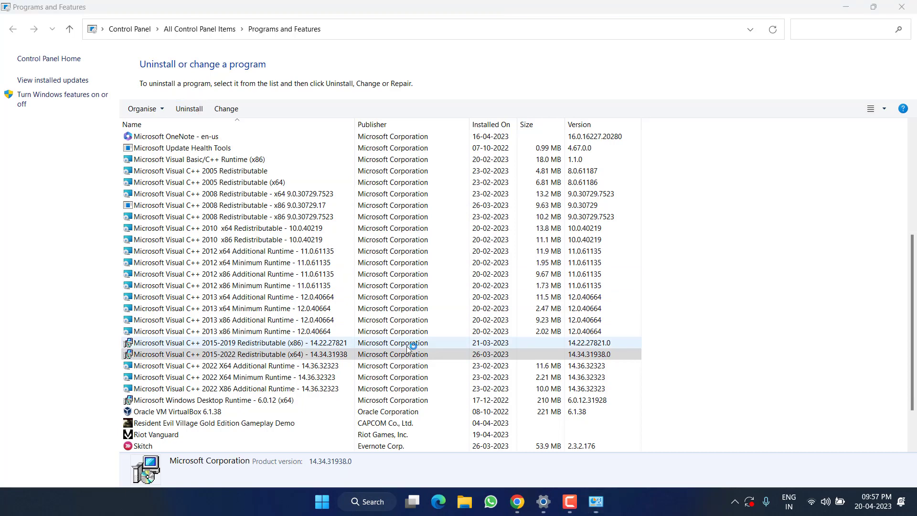
click(520, 318)
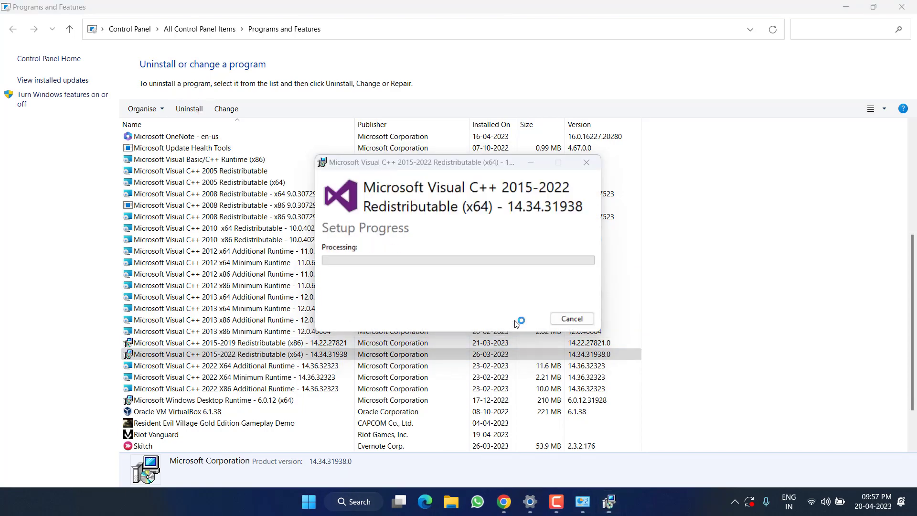
click(562, 325)
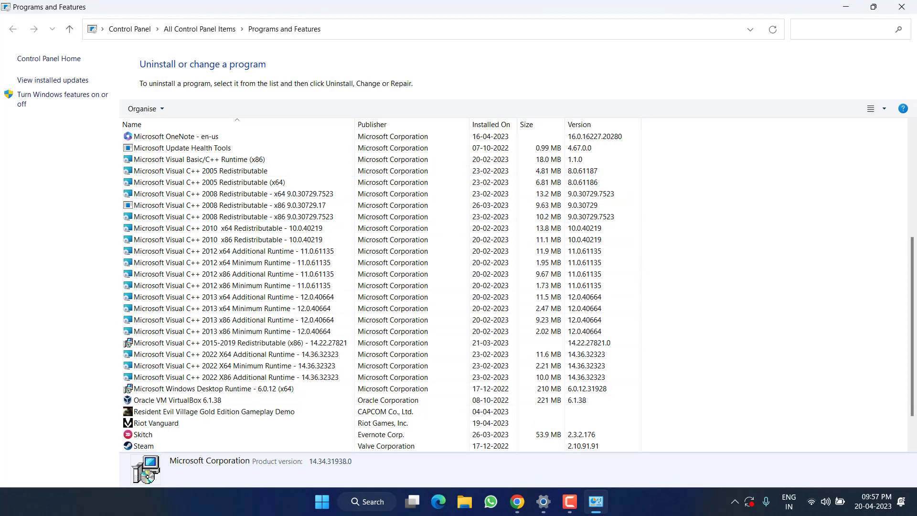
click(901, 6)
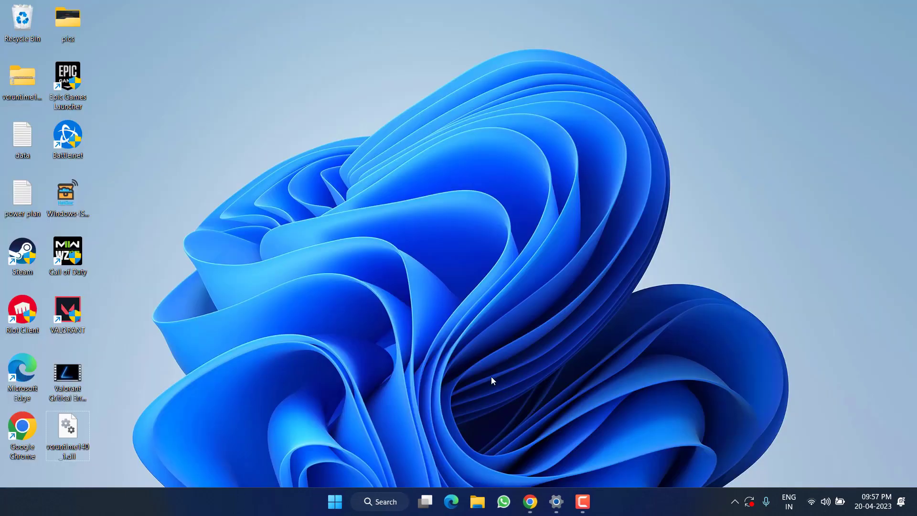
Switch to Chrome and download the DirectX End-User Runtime Web Installer, saving dxwebsetup to the Desktop.
click(529, 502)
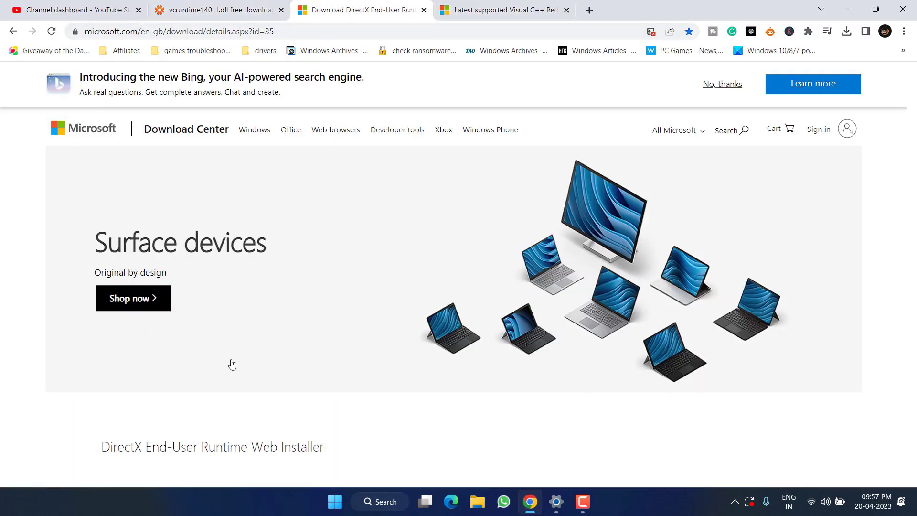
scroll(342, 227, down, 6)
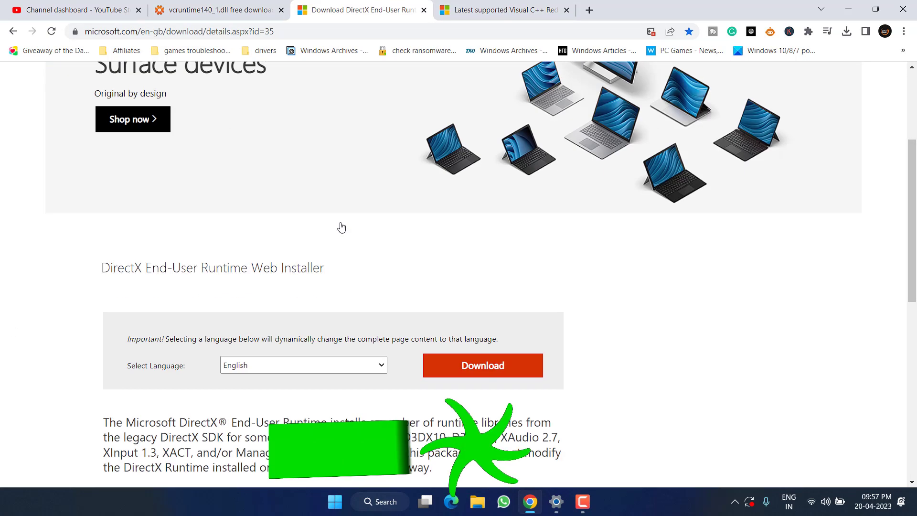
click(486, 254)
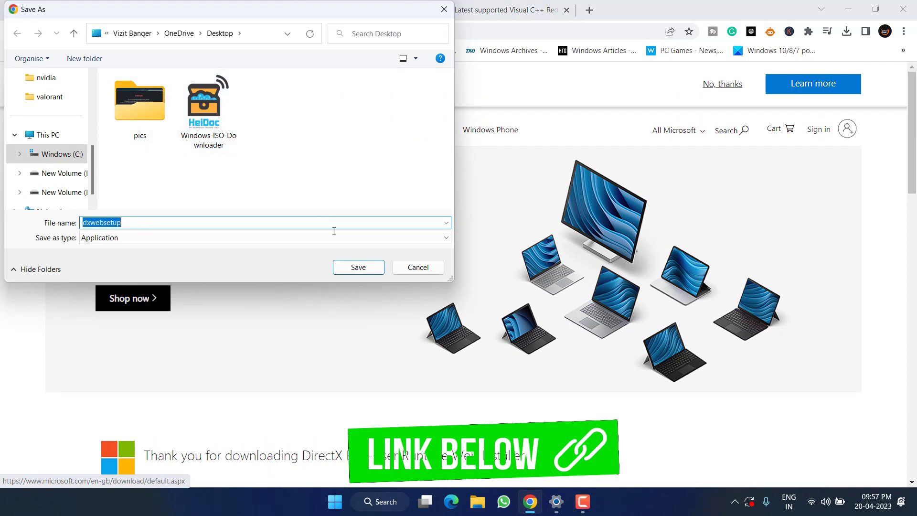
click(358, 268)
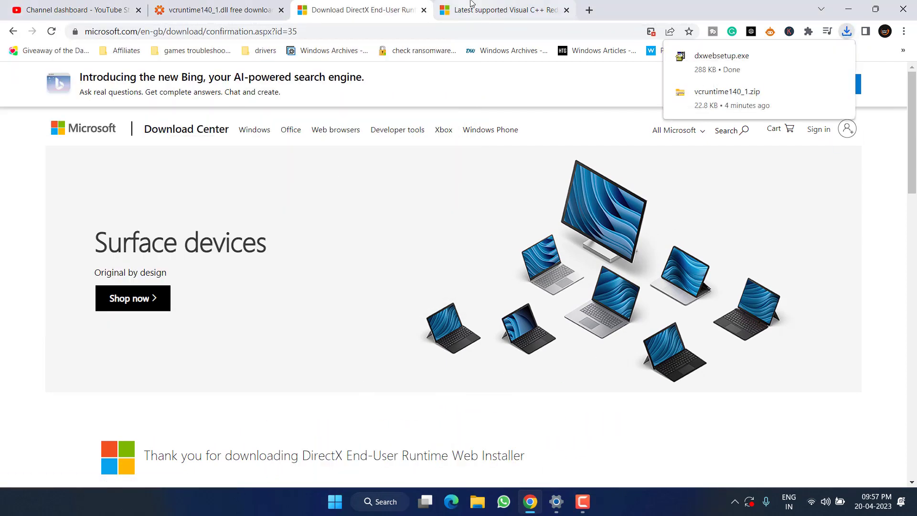
Download vc_redist.x64.exe from Microsoft's Visual Studio 2015, 2017, 2019, and 2022 redistributable table to the Desktop, and minimize the browser.
click(506, 7)
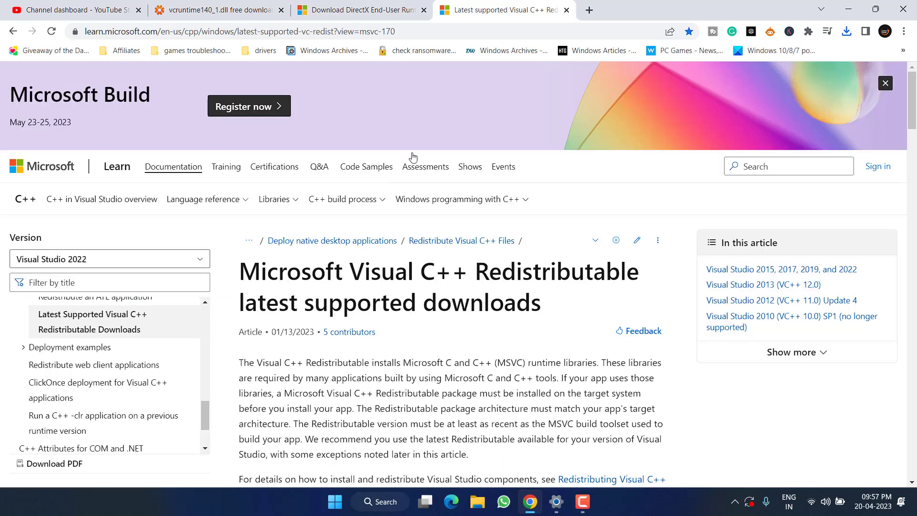
scroll(316, 350, down, 8)
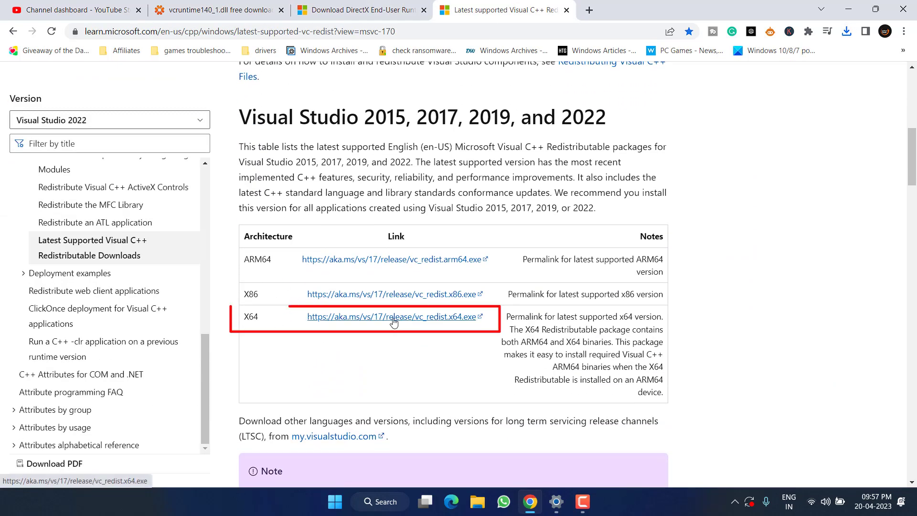
click(396, 322)
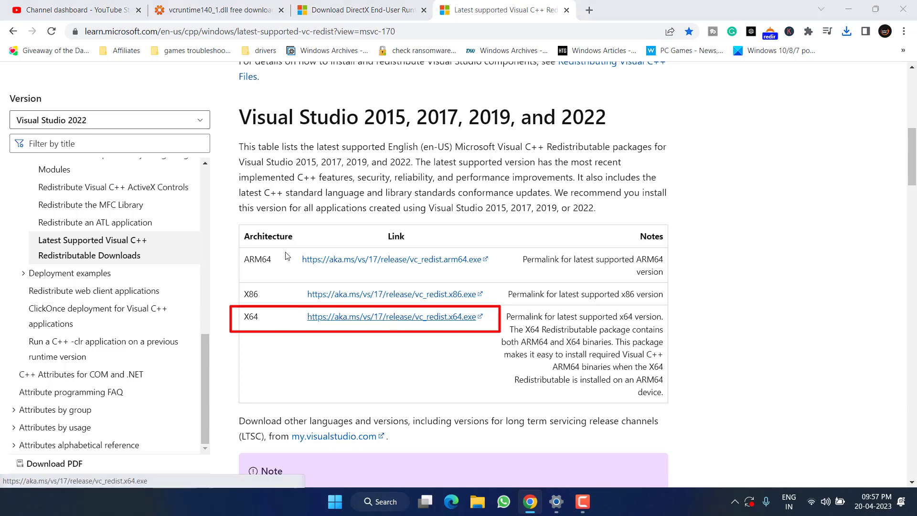
click(351, 270)
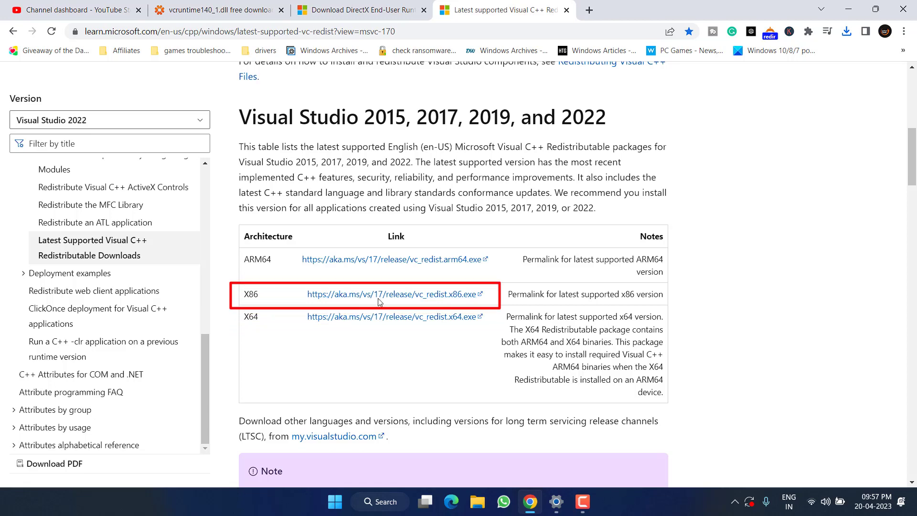
click(859, 10)
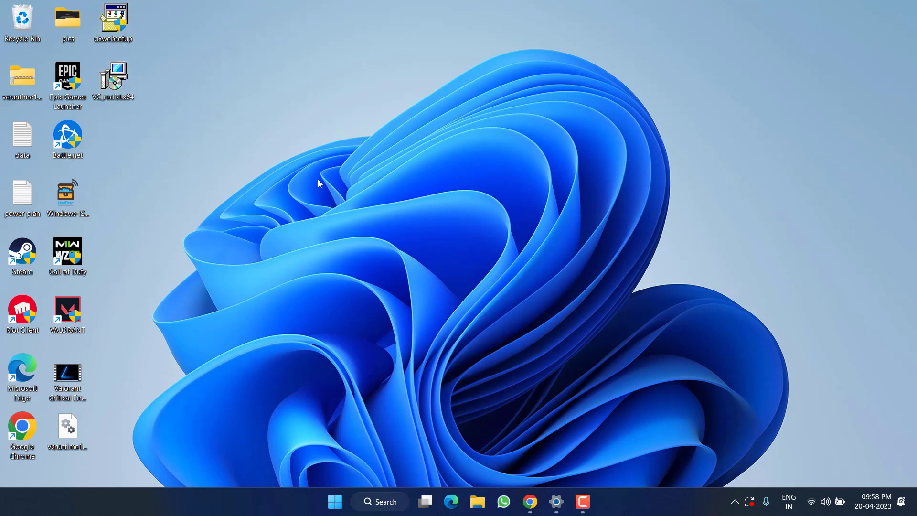
Install the Microsoft Visual C++ 2015-2022 Redistributable (x64) from VC_redist.x64, agreeing to the license terms, and close the setup.
click(369, 300)
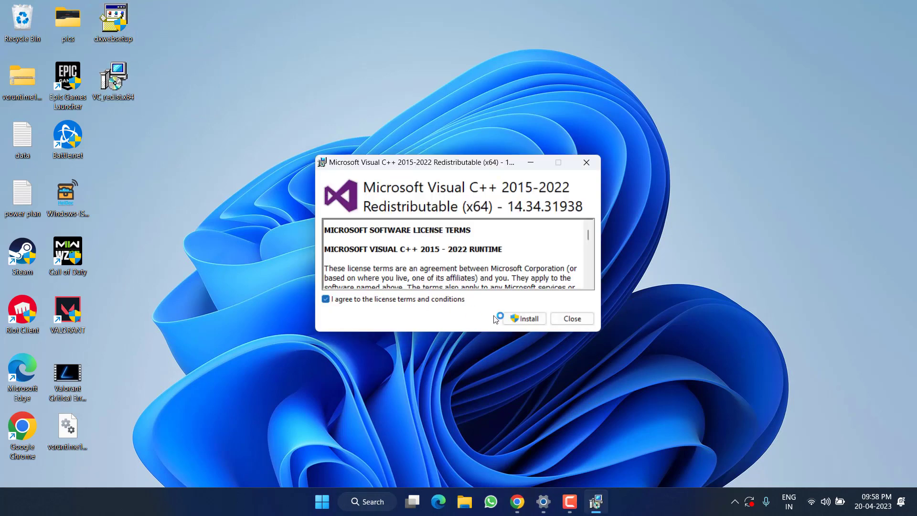
click(521, 318)
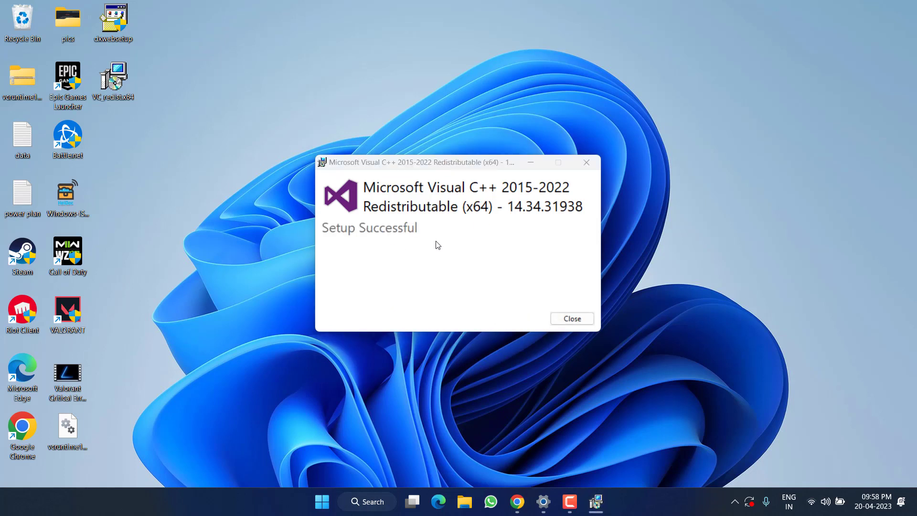
click(556, 317)
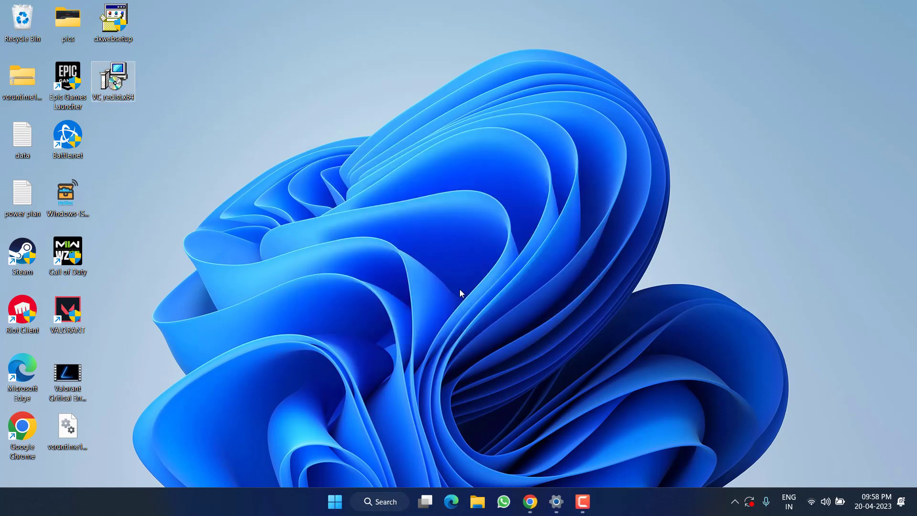